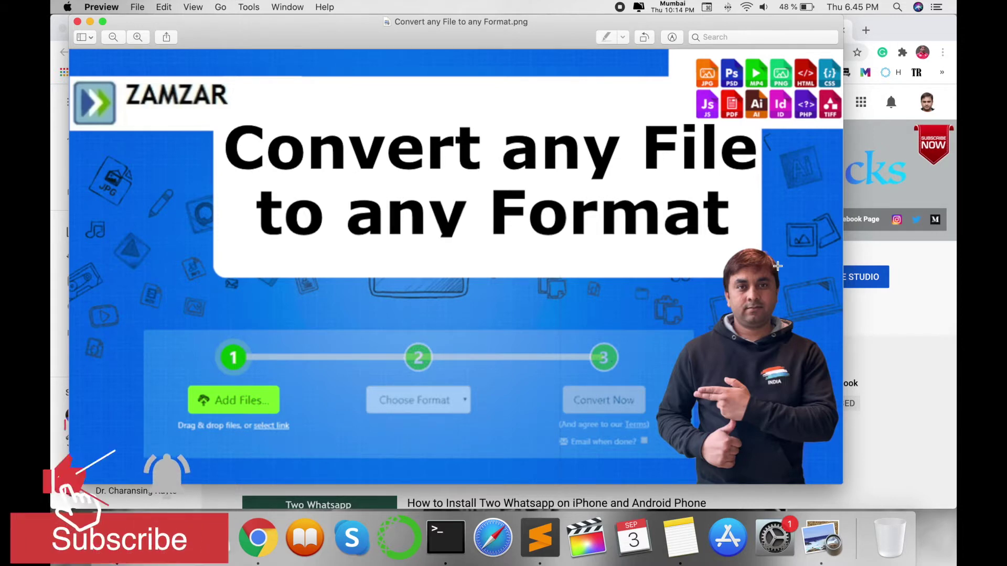
Switch from Preview to the Chrome window showing the YouTube channel page.
{"action": "left_click", "coordinate": [908, 327]}
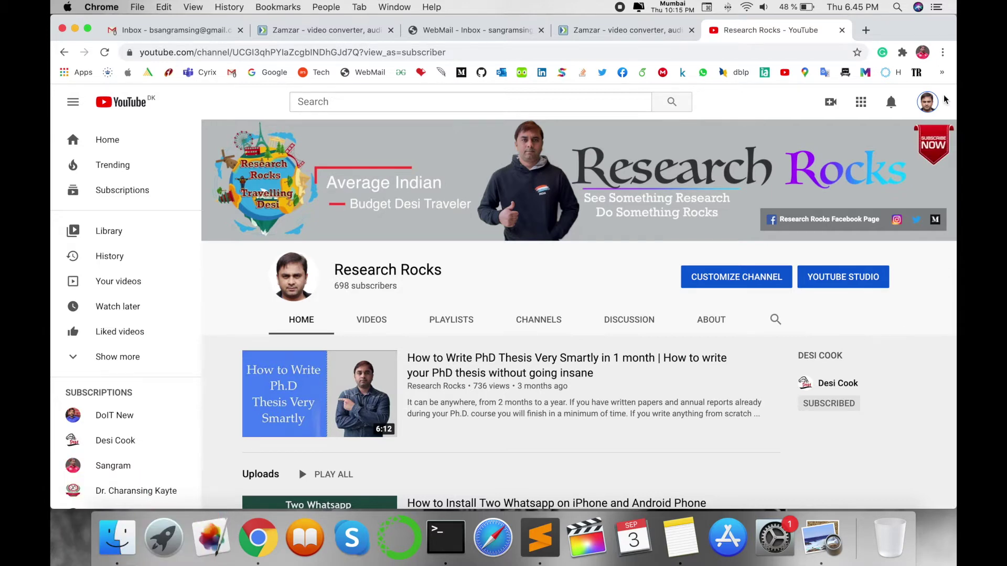
Search Google for 'zamzar' in a new tab and open the zamzar.com homepage.
{"action": "left_click", "coordinate": [865, 31]}
{"action": "left_click", "coordinate": [468, 341]}
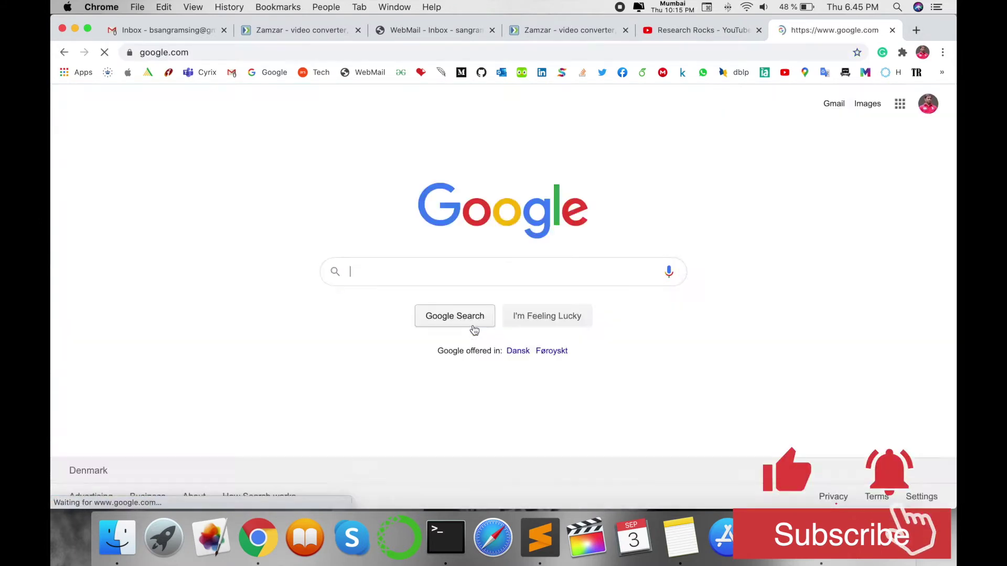
{"action": "type", "text": "z"}
{"action": "left_click", "coordinate": [361, 304]}
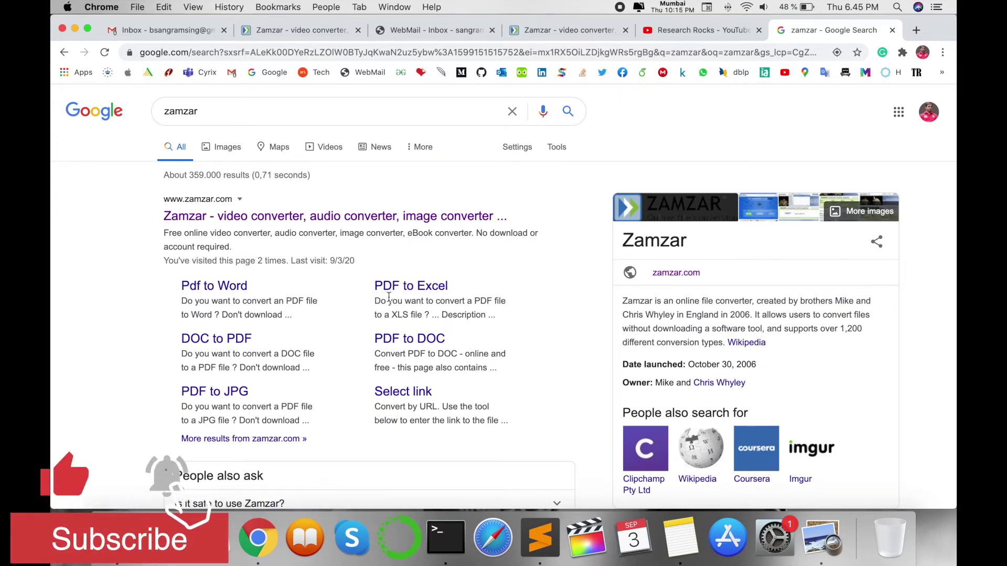
{"action": "scroll", "coordinate": [388, 298], "scroll_direction": "down", "scroll_amount": 3}
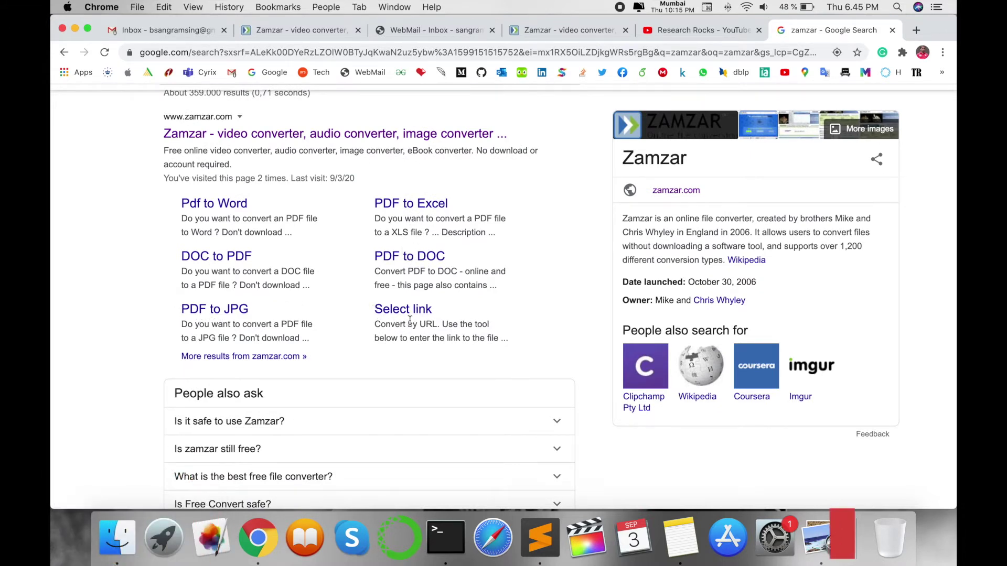
{"action": "scroll", "coordinate": [411, 320], "scroll_direction": "up", "scroll_amount": 3}
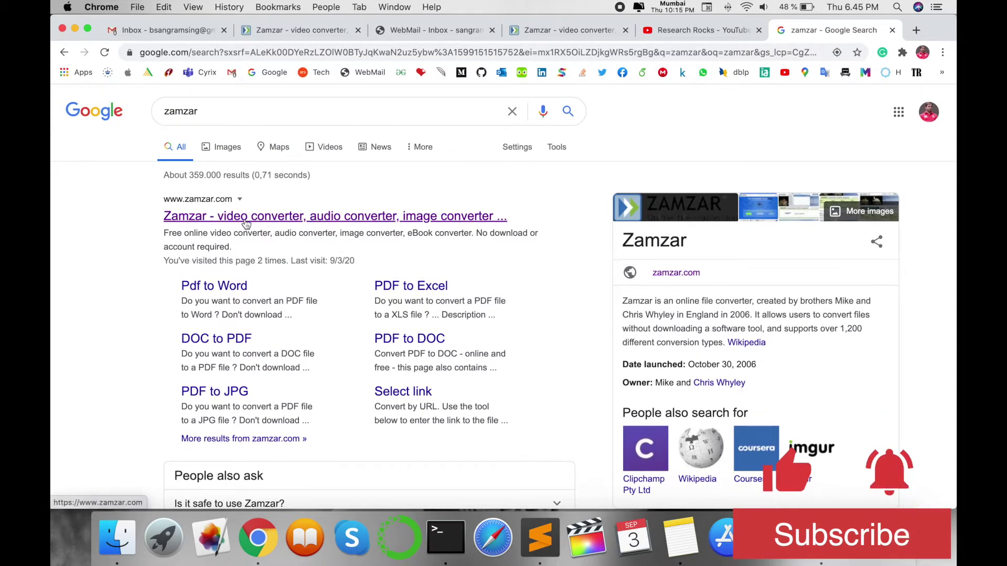
{"action": "left_click", "coordinate": [353, 219]}
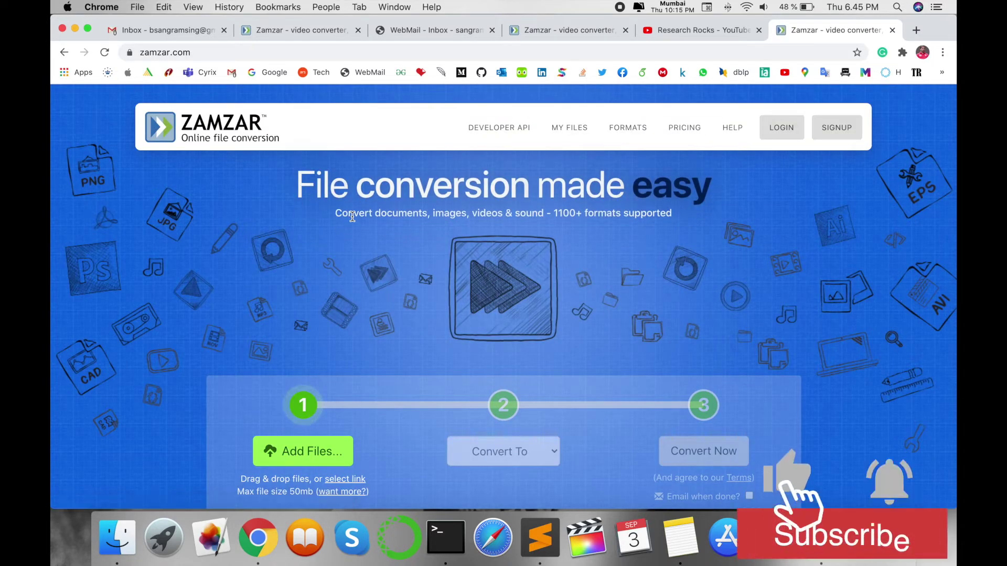
{"action": "scroll", "coordinate": [352, 216], "scroll_direction": "down", "scroll_amount": 1}
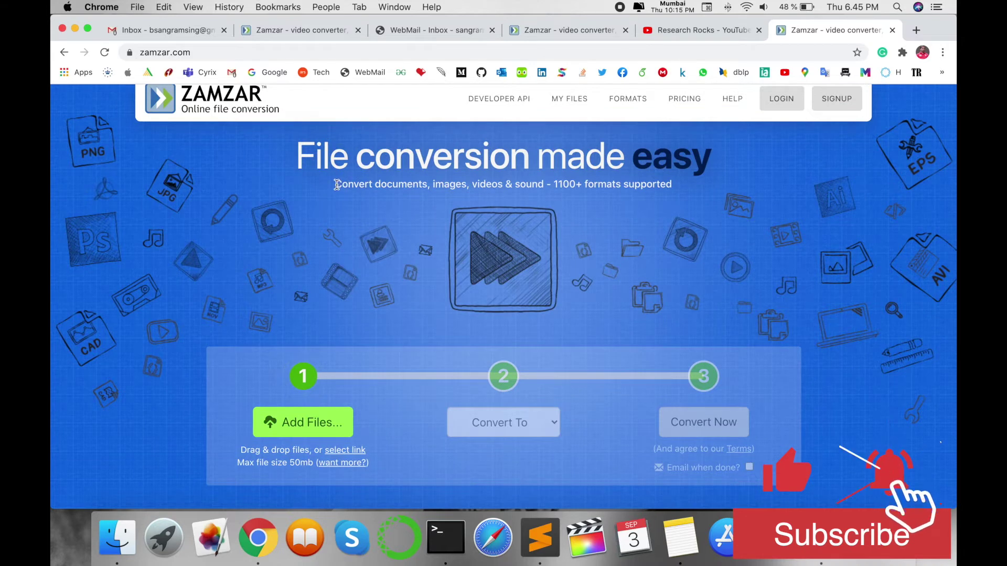
{"action": "left_click_drag", "start_coordinate": [543, 186], "coordinate": [601, 194]}
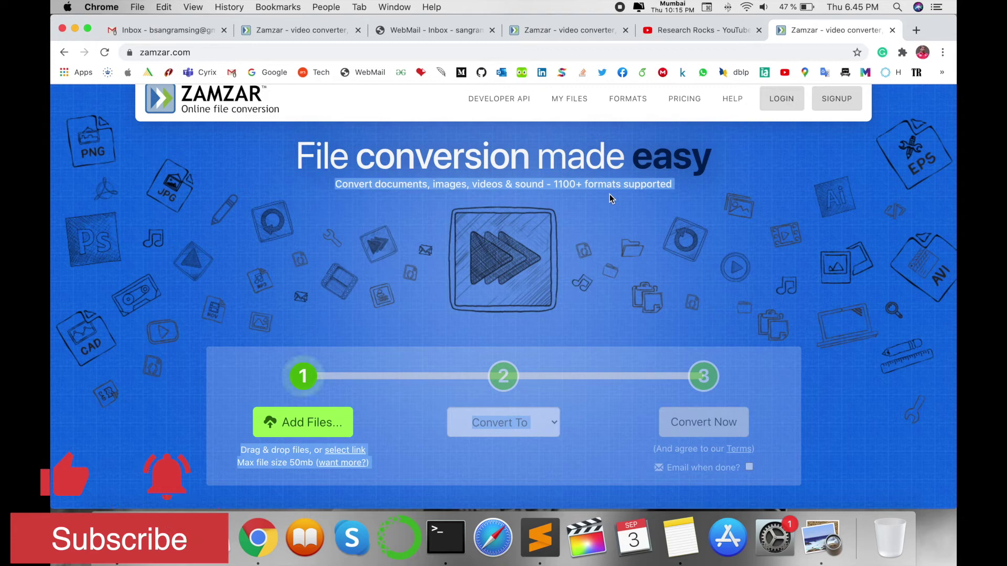
{"action": "scroll", "coordinate": [609, 198], "scroll_direction": "down", "scroll_amount": 3}
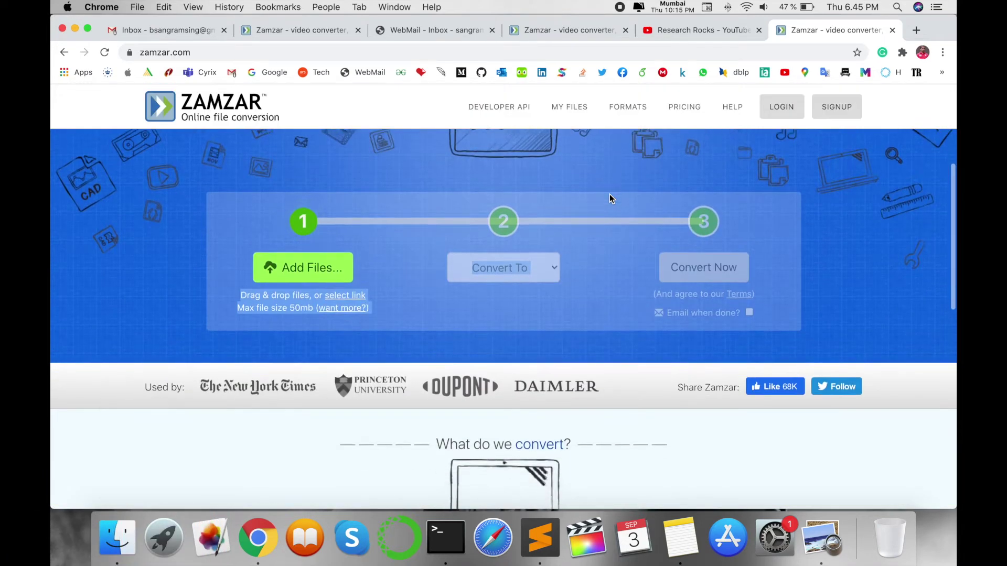
{"action": "left_click", "coordinate": [341, 270]}
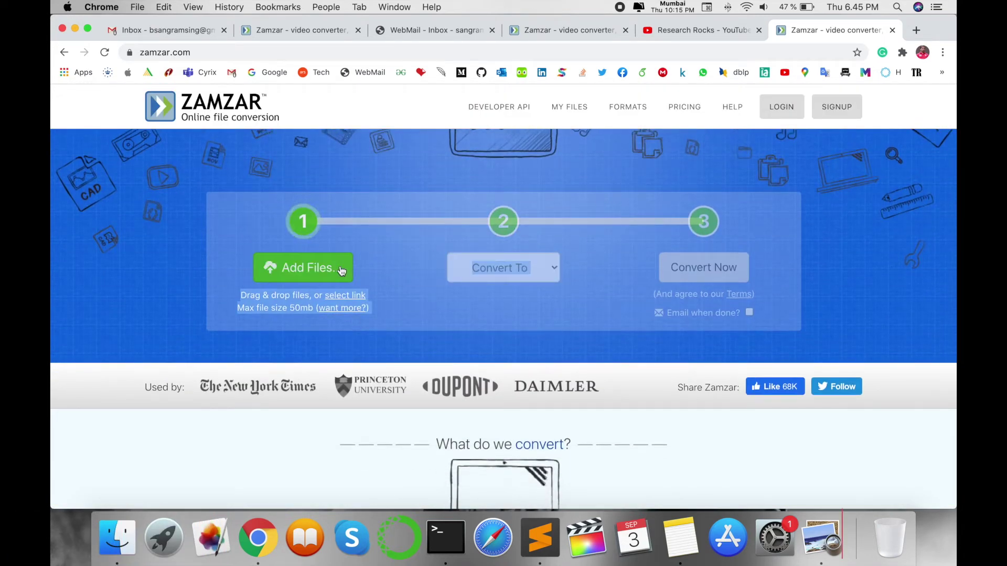
{"action": "left_click", "coordinate": [545, 266]}
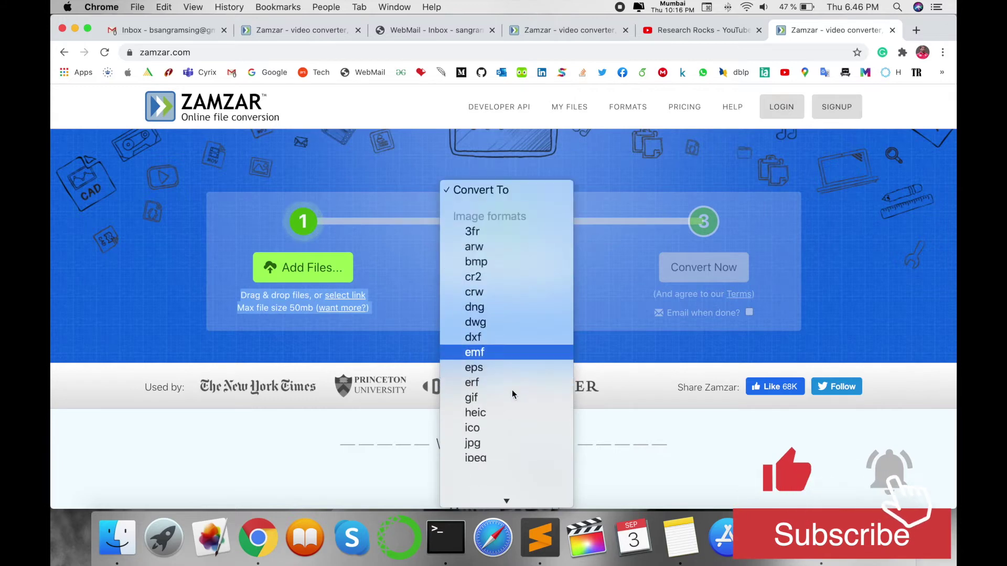
{"action": "scroll", "coordinate": [512, 389], "scroll_direction": "down", "scroll_amount": 20}
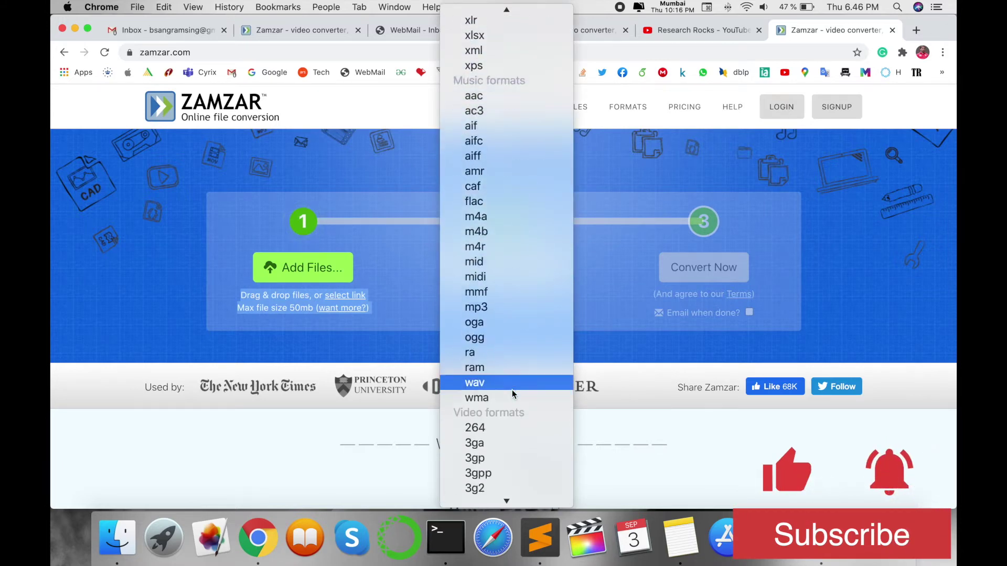
{"action": "scroll", "coordinate": [511, 389], "scroll_direction": "down", "scroll_amount": 5}
{"action": "scroll", "coordinate": [512, 389], "scroll_direction": "down", "scroll_amount": 3}
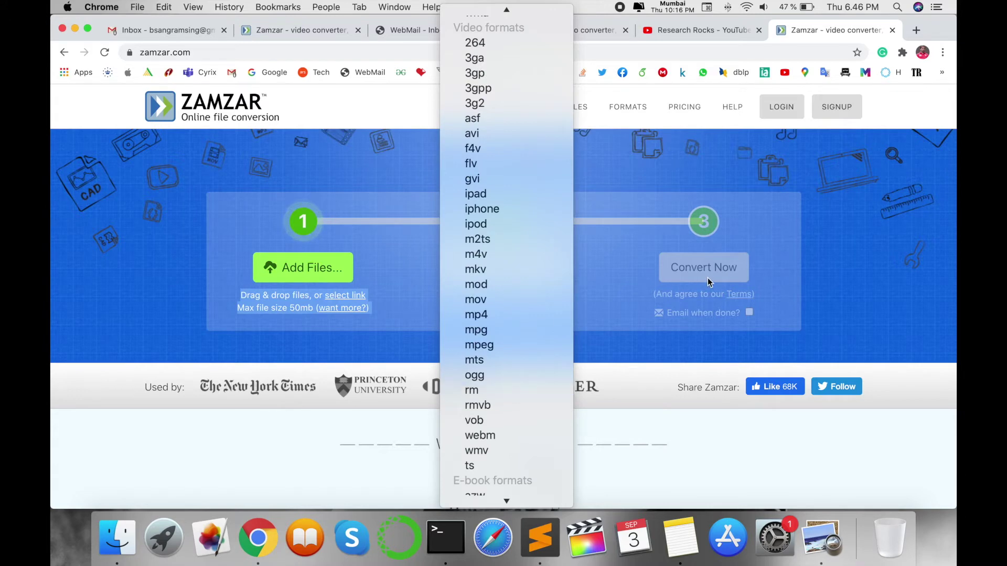
{"action": "left_click", "coordinate": [605, 301]}
{"action": "scroll", "coordinate": [605, 303], "scroll_direction": "down", "scroll_amount": 5}
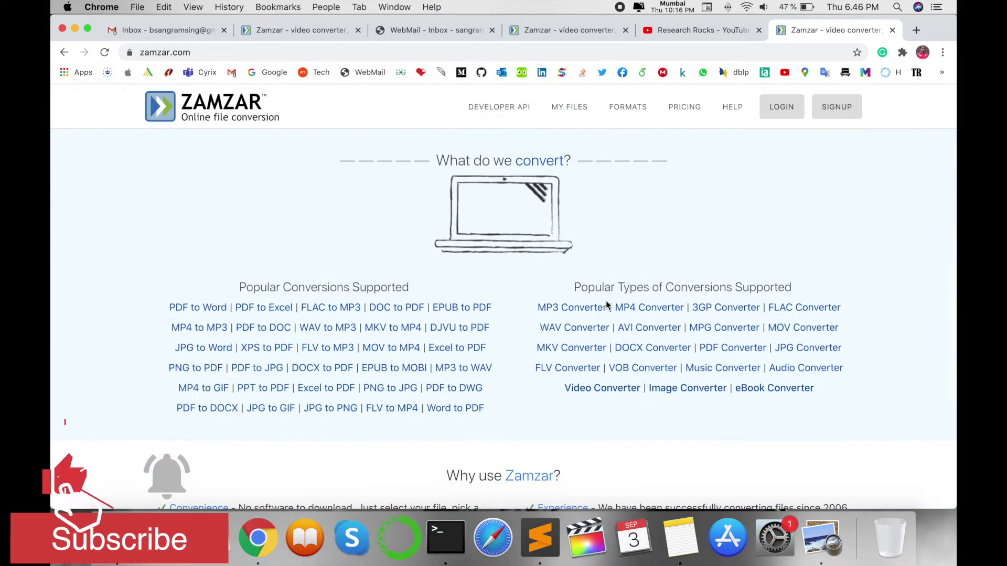
{"action": "left_click_drag", "start_coordinate": [239, 289], "coordinate": [420, 293]}
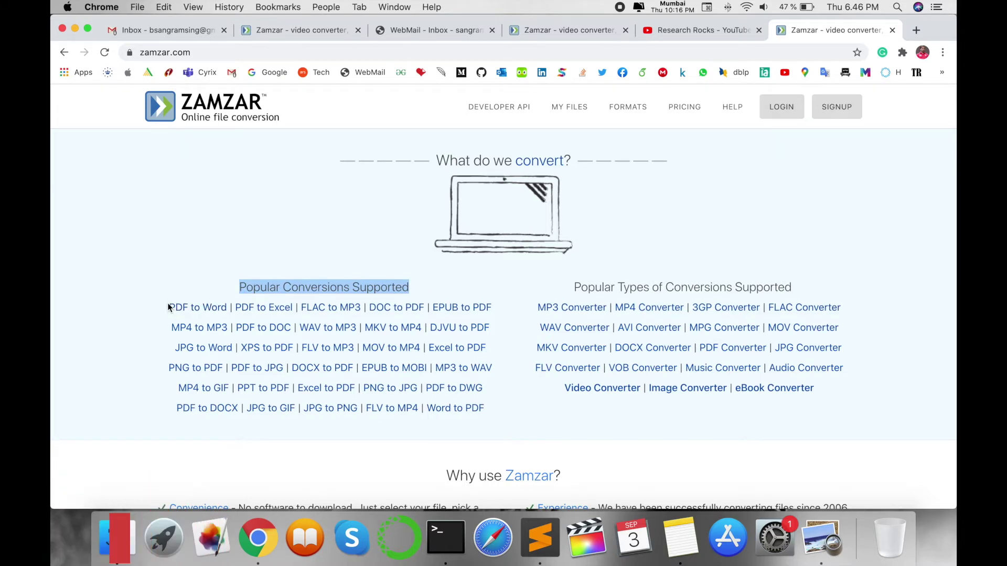
{"action": "left_click_drag", "start_coordinate": [168, 308], "coordinate": [466, 400]}
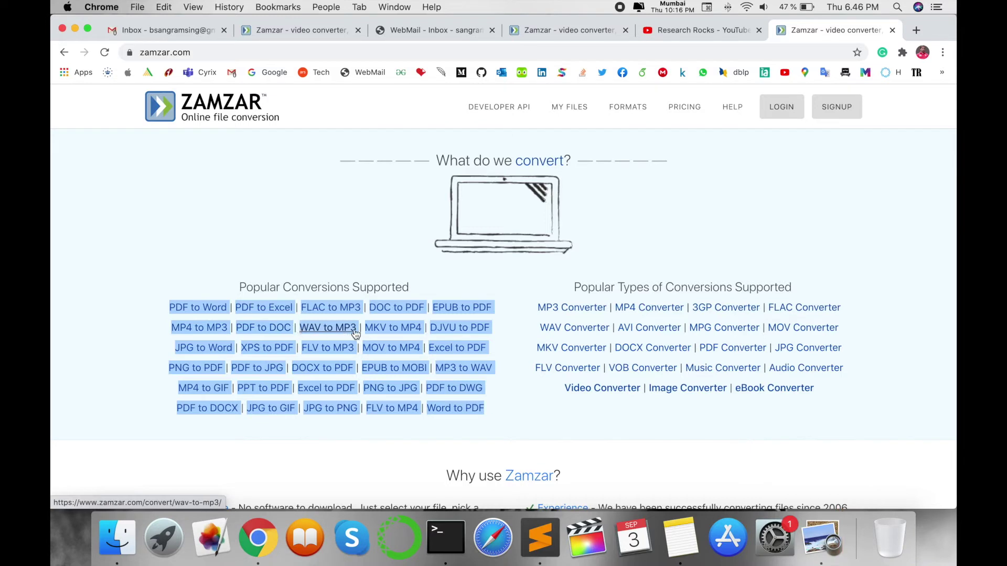
{"action": "left_click", "coordinate": [103, 359]}
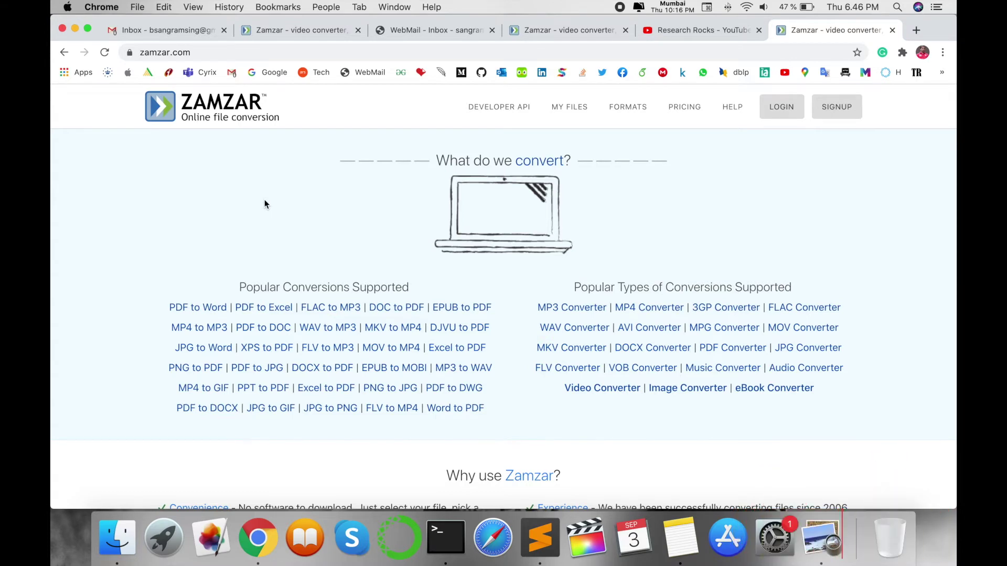
{"action": "scroll", "coordinate": [264, 203], "scroll_direction": "down", "scroll_amount": 5}
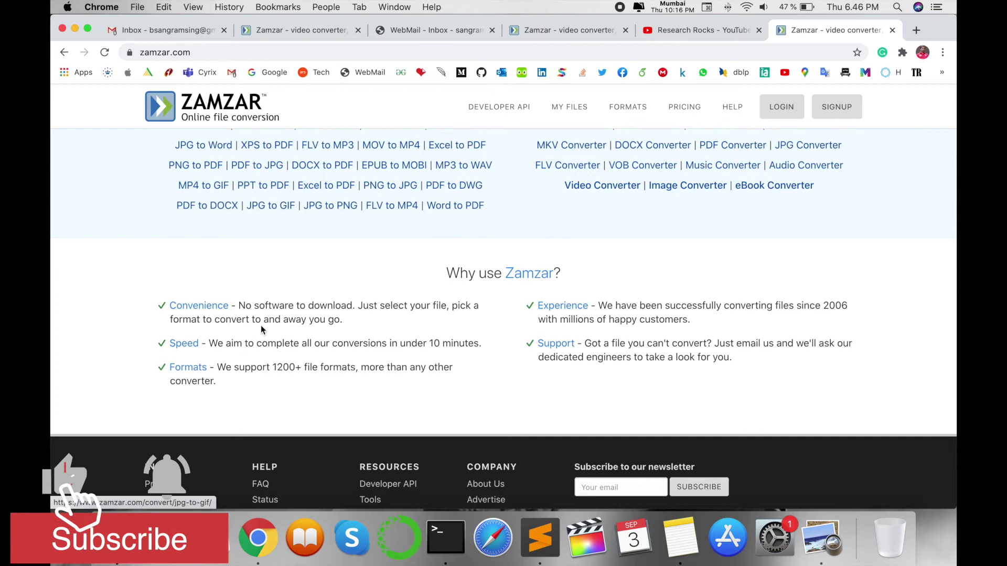
{"action": "scroll", "coordinate": [330, 325], "scroll_direction": "down", "scroll_amount": 2}
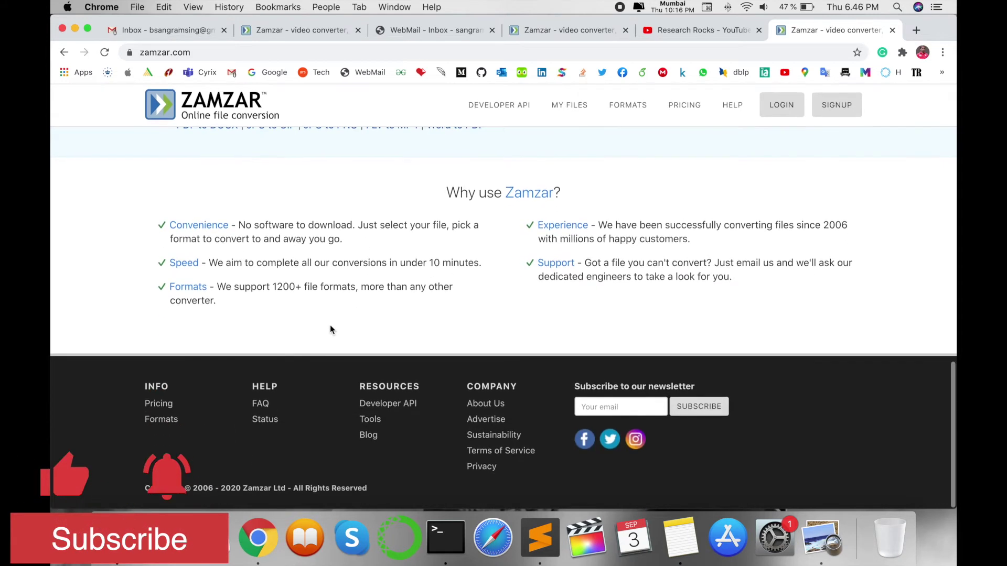
{"action": "left_click_drag", "start_coordinate": [217, 290], "coordinate": [366, 304]}
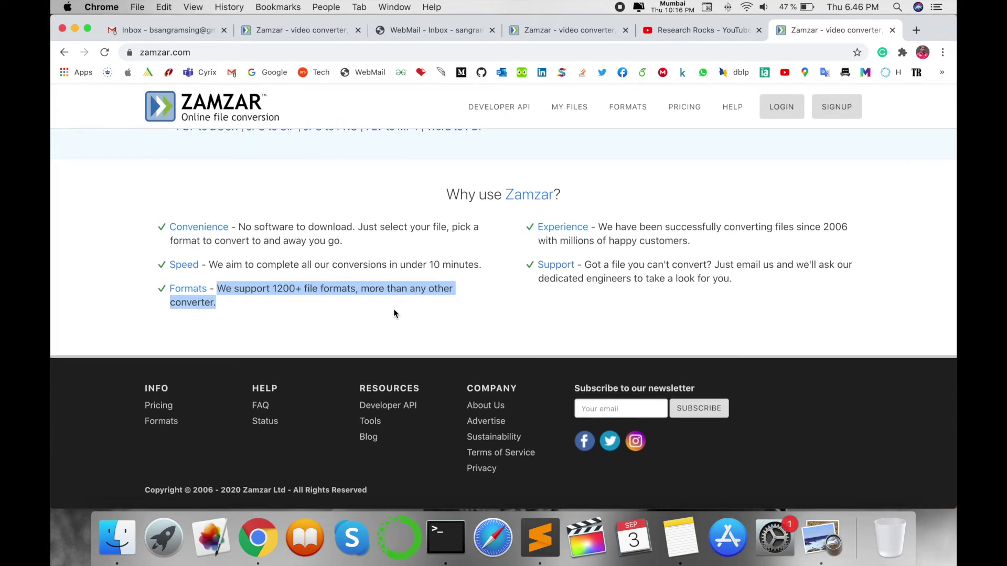
{"action": "scroll", "coordinate": [394, 310], "scroll_direction": "up", "scroll_amount": 15}
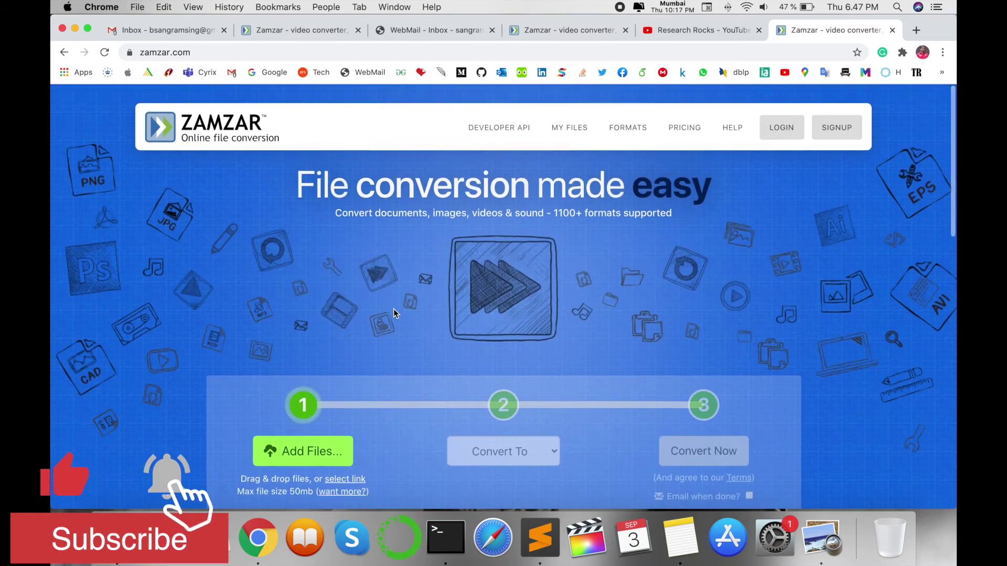
Add A Neural Image Caption Generator.pdf from Downloads, choose doc as the target, and click Convert Now.
{"action": "scroll", "coordinate": [394, 311], "scroll_direction": "down", "scroll_amount": 2}
{"action": "scroll", "coordinate": [167, 323], "scroll_direction": "down", "scroll_amount": 3}
{"action": "scroll", "coordinate": [166, 321], "scroll_direction": "down", "scroll_amount": 5}
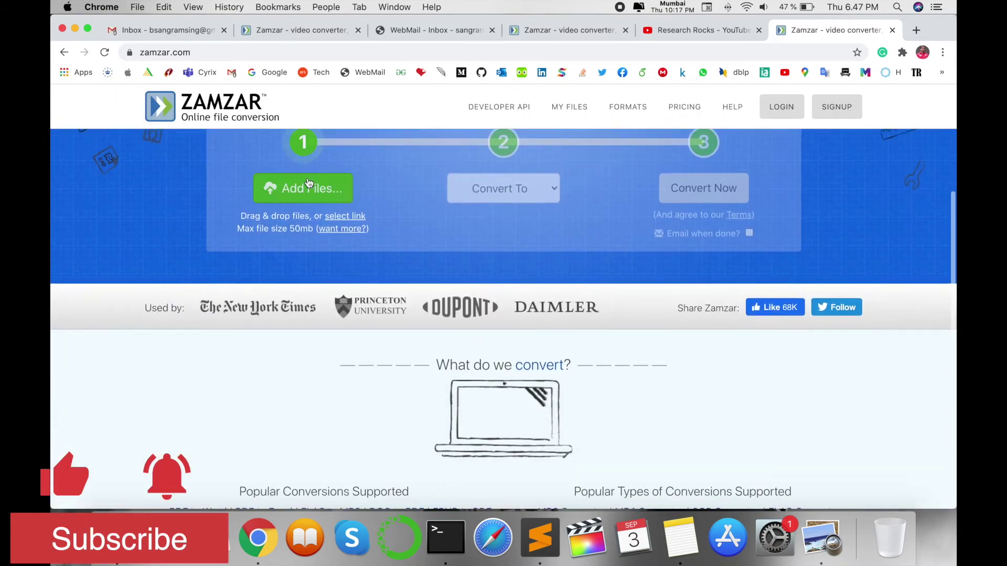
{"action": "left_click", "coordinate": [300, 189]}
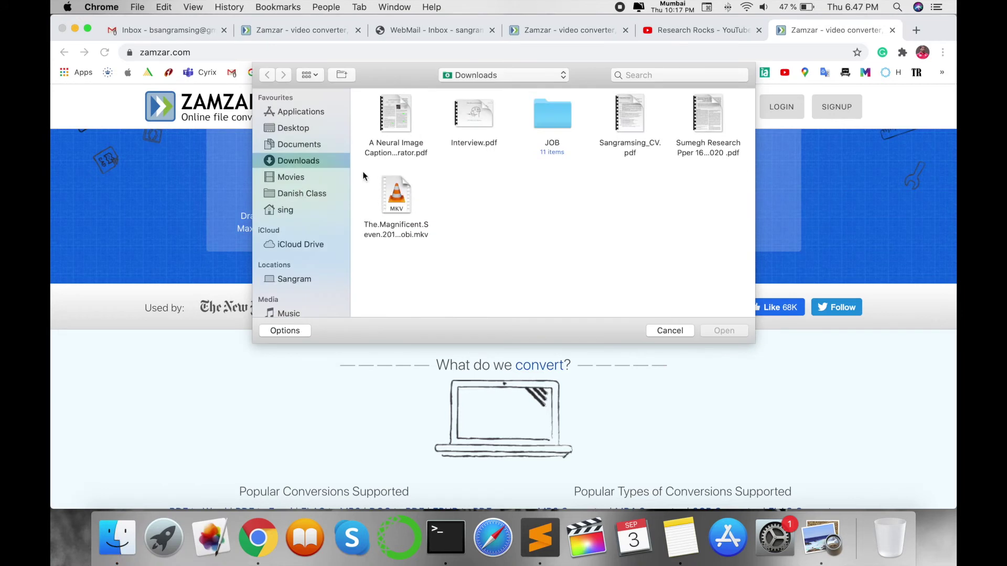
{"action": "left_click", "coordinate": [400, 113]}
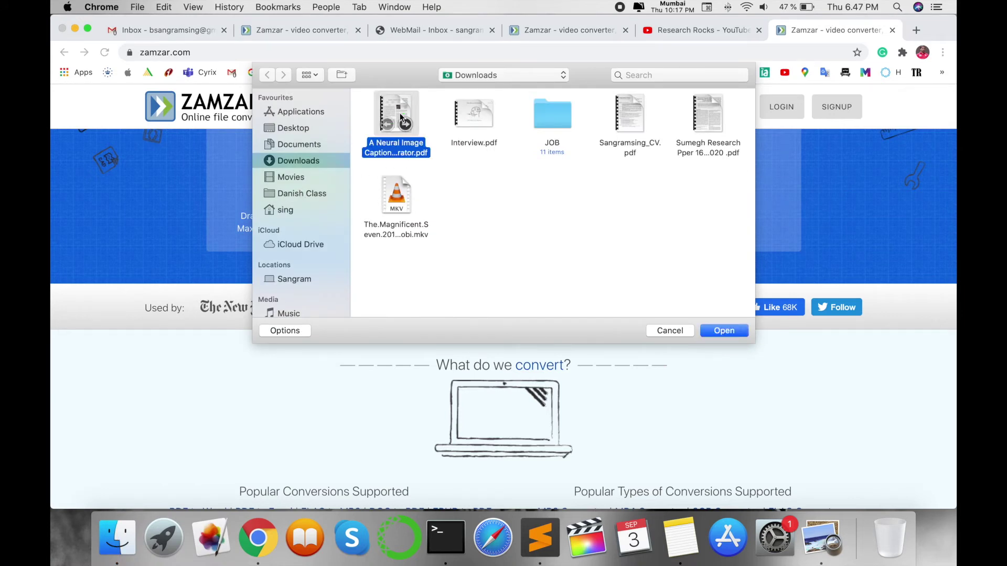
{"action": "double_click", "coordinate": [400, 112]}
{"action": "left_click", "coordinate": [548, 202]}
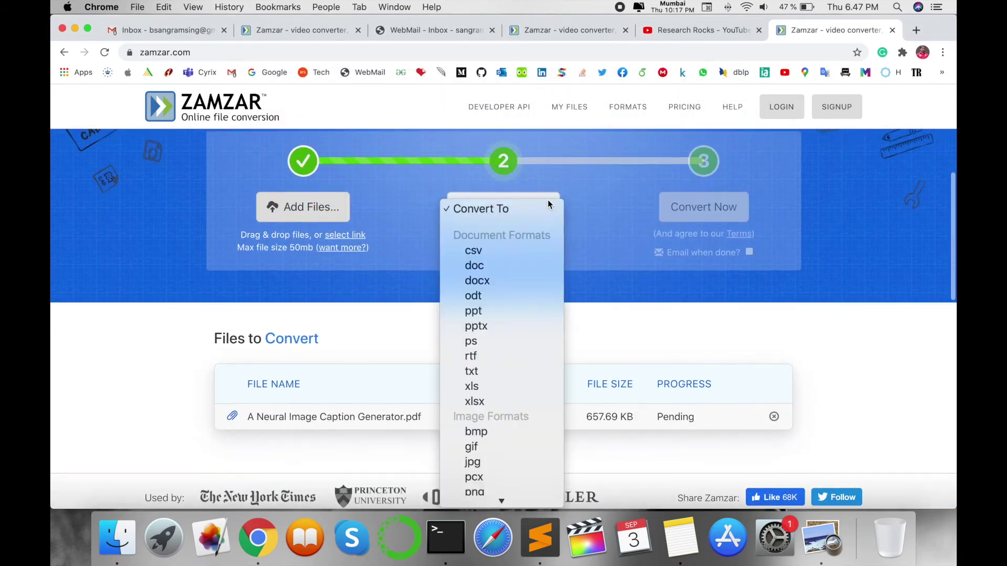
{"action": "left_click", "coordinate": [491, 265]}
{"action": "left_click", "coordinate": [712, 213]}
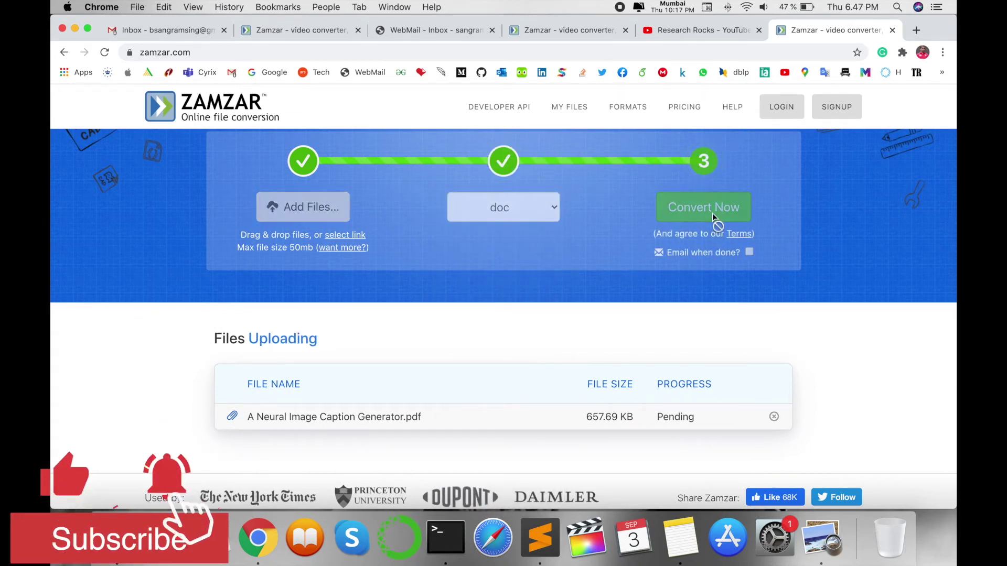
Wait for the doc conversion to finish, highlighting the four premium benefit lines meanwhile.
{"action": "scroll", "coordinate": [515, 343], "scroll_direction": "down", "scroll_amount": 2}
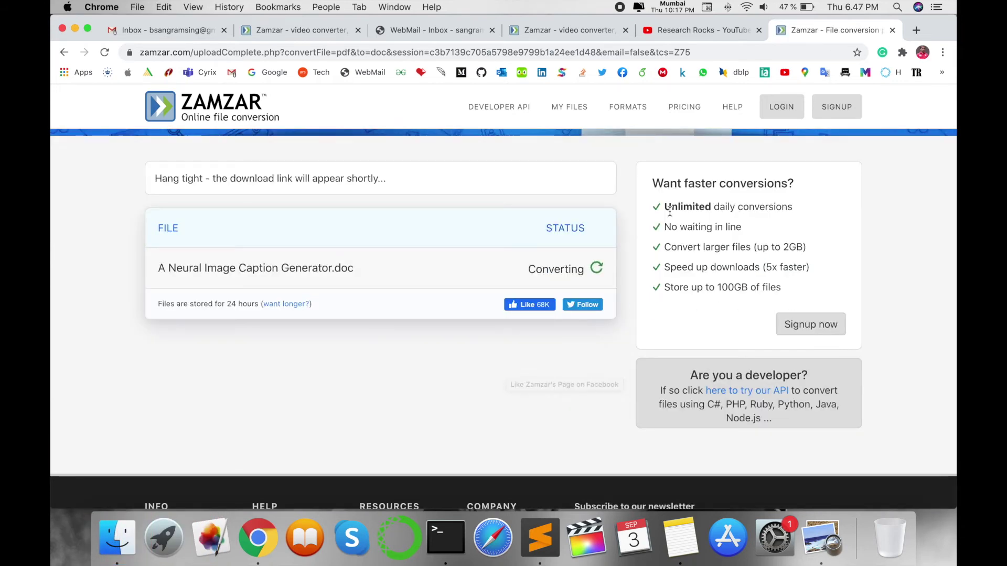
{"action": "left_click_drag", "start_coordinate": [665, 208], "coordinate": [794, 208]}
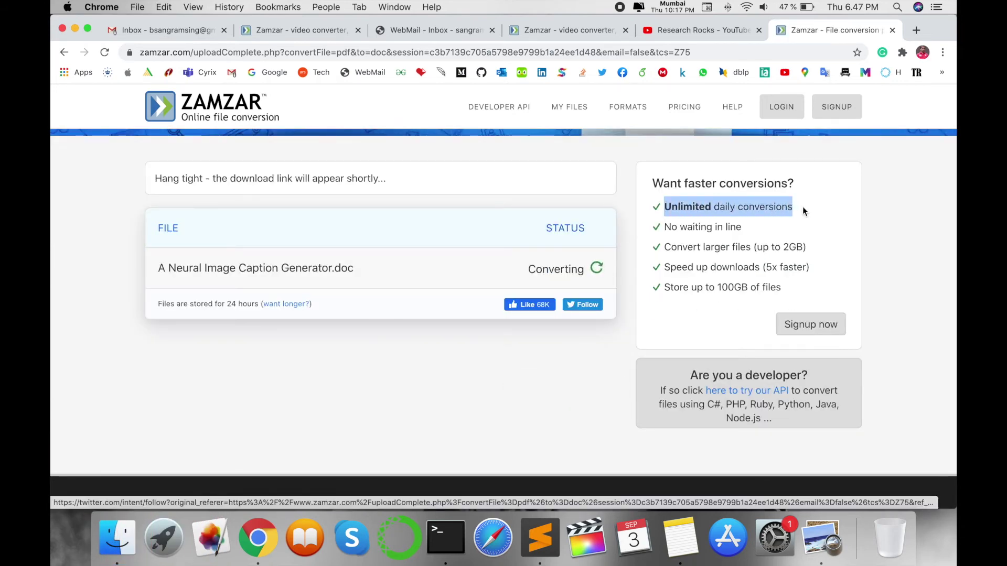
{"action": "left_click_drag", "start_coordinate": [666, 228], "coordinate": [753, 225]}
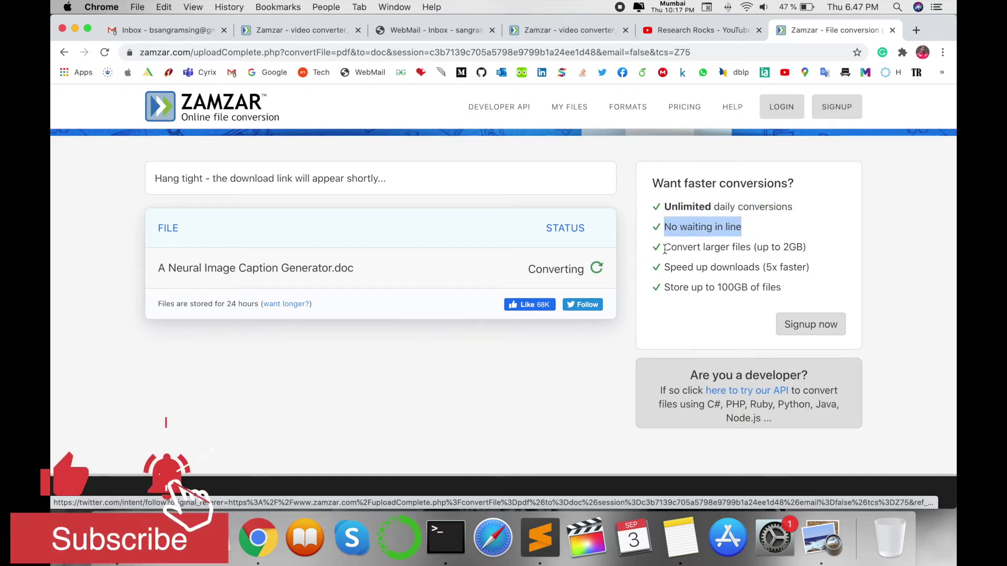
{"action": "left_click_drag", "start_coordinate": [665, 247], "coordinate": [796, 248]}
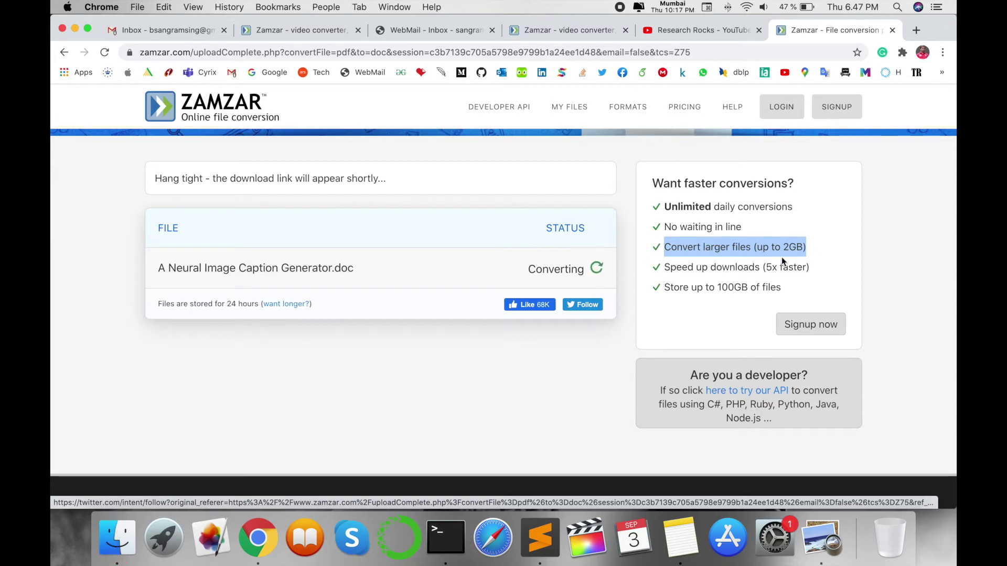
{"action": "left_click_drag", "start_coordinate": [664, 268], "coordinate": [781, 269]}
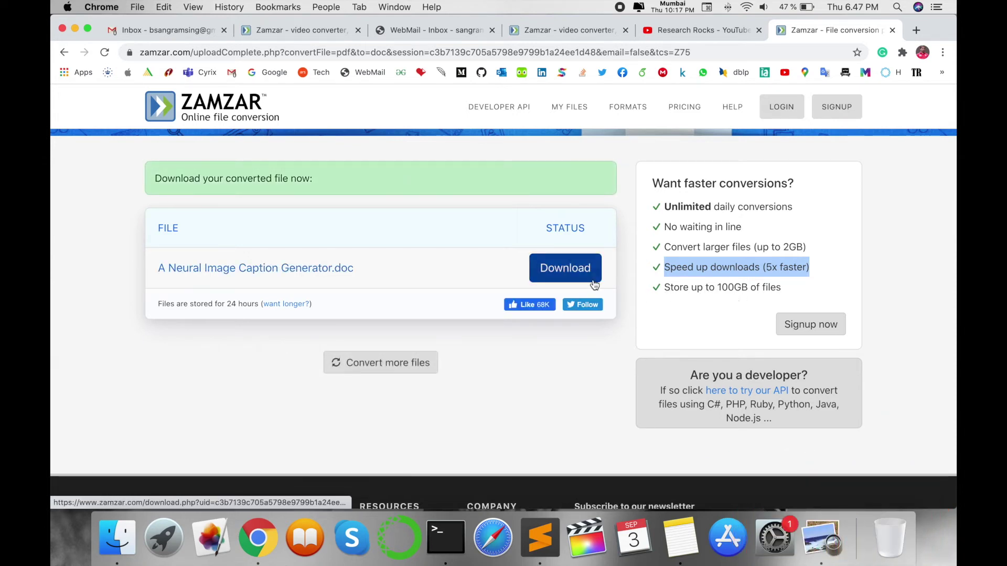
Download the converted .doc and open the original PDF from Finder's Downloads in Preview.
{"action": "left_click", "coordinate": [576, 267]}
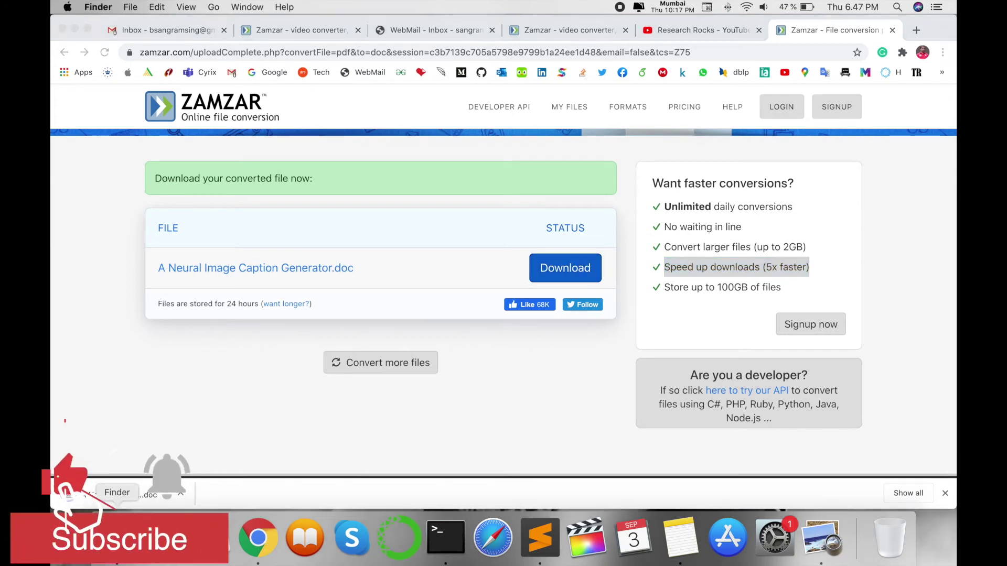
{"action": "left_click", "coordinate": [117, 538]}
{"action": "left_click", "coordinate": [134, 121]}
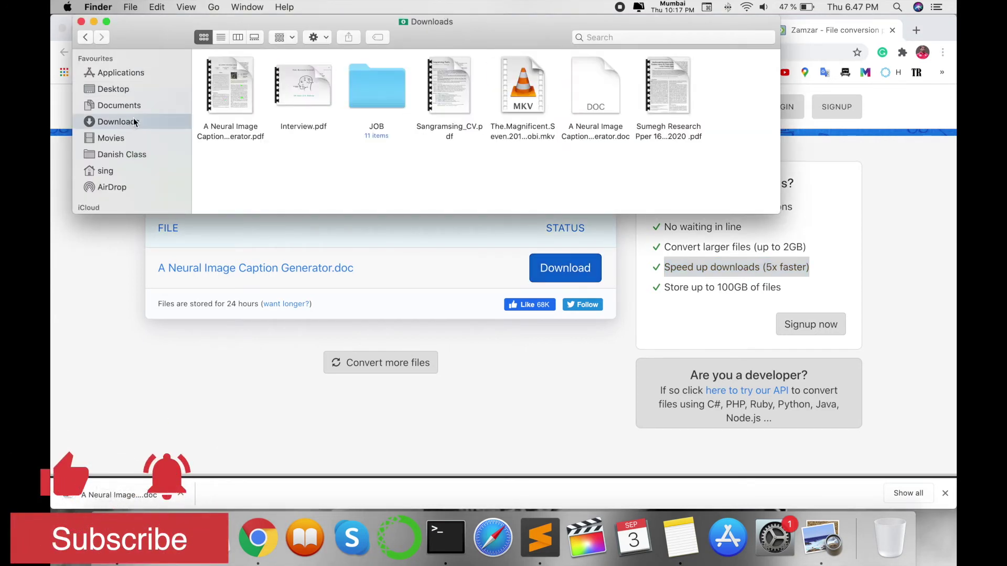
{"action": "double_click", "coordinate": [243, 75]}
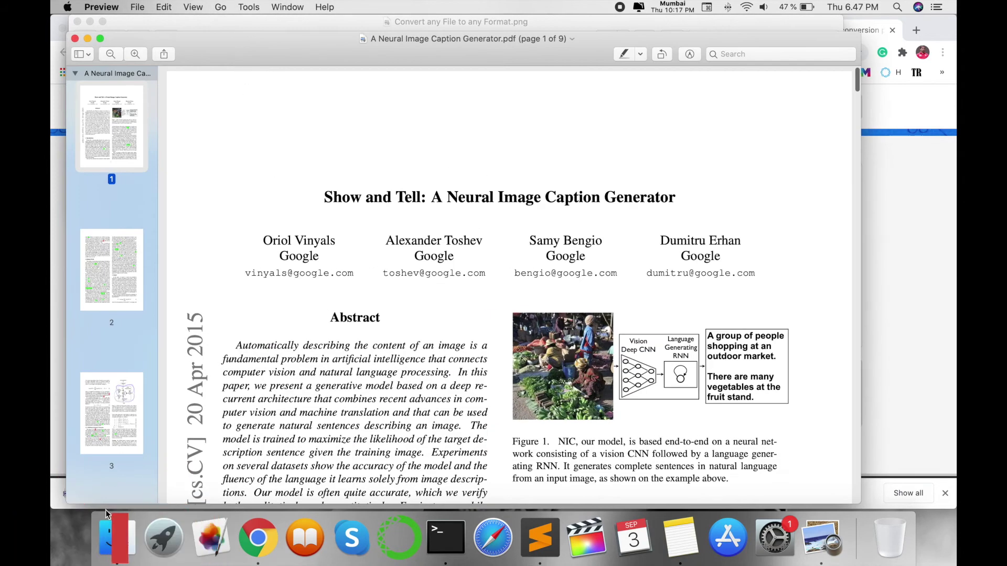
Return to Downloads, select another research file, then bring the PDF and Zamzar page forward.
{"action": "left_click", "coordinate": [117, 536]}
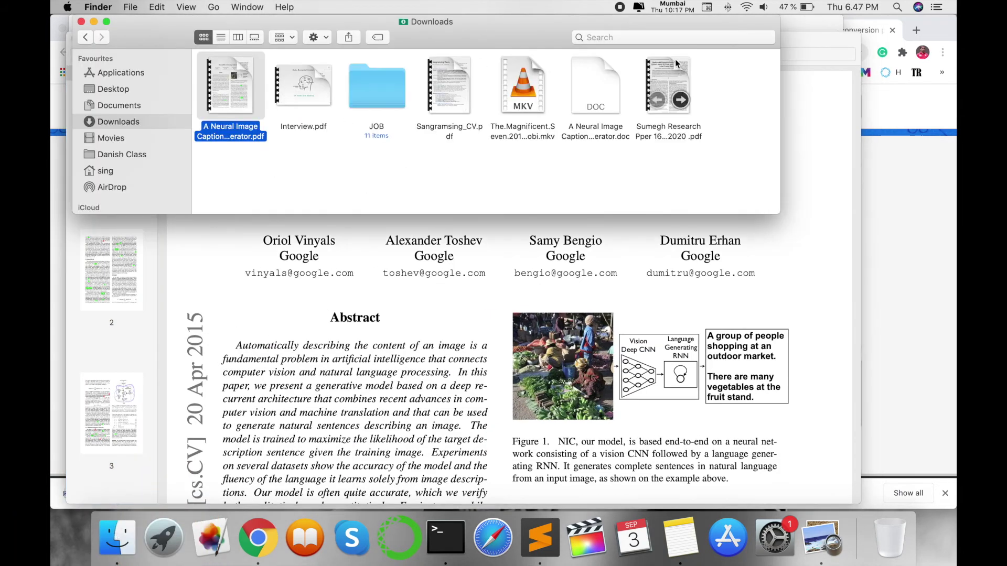
{"action": "left_click", "coordinate": [673, 86]}
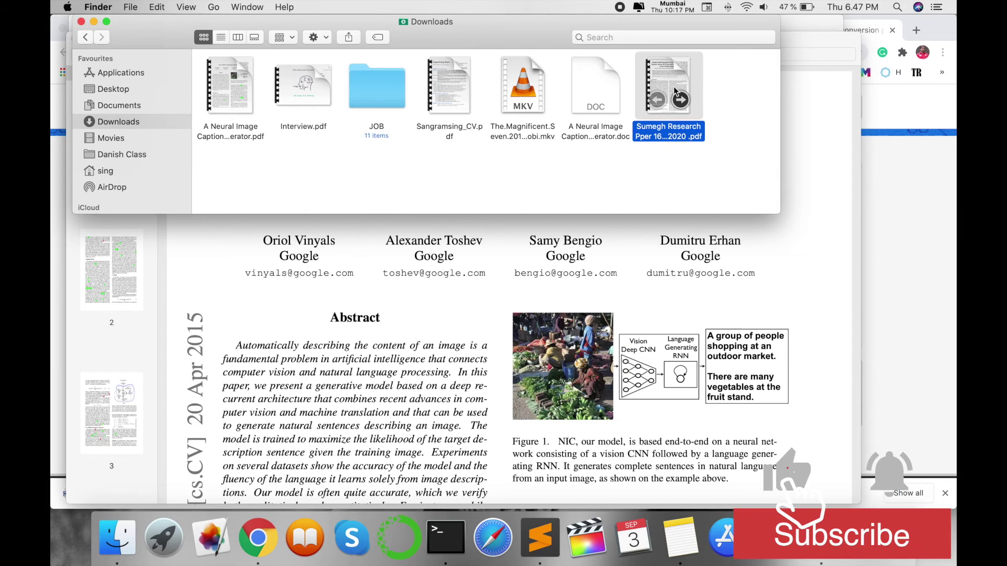
{"action": "left_click", "coordinate": [852, 244]}
{"action": "left_click", "coordinate": [905, 266]}
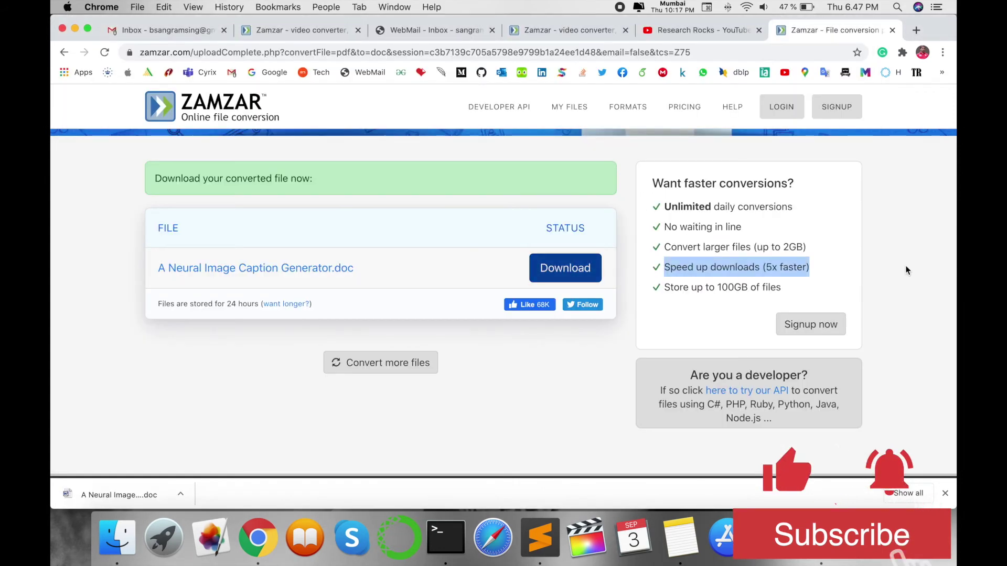
Open A Neural Image Caption Generator.doc in Word, scroll through its pages, and close it.
{"action": "left_click", "coordinate": [139, 494]}
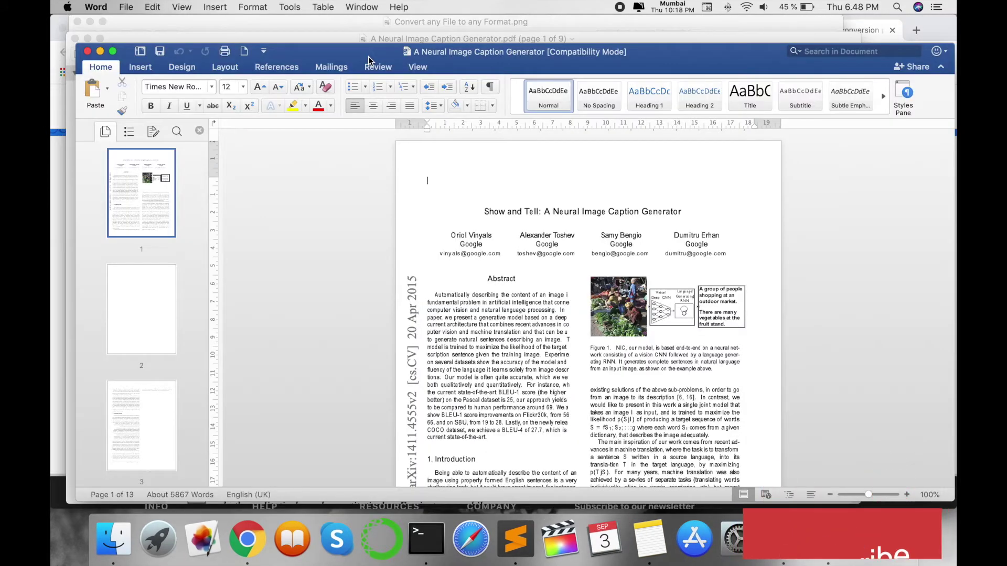
{"action": "scroll", "coordinate": [484, 275], "scroll_direction": "down", "scroll_amount": 15}
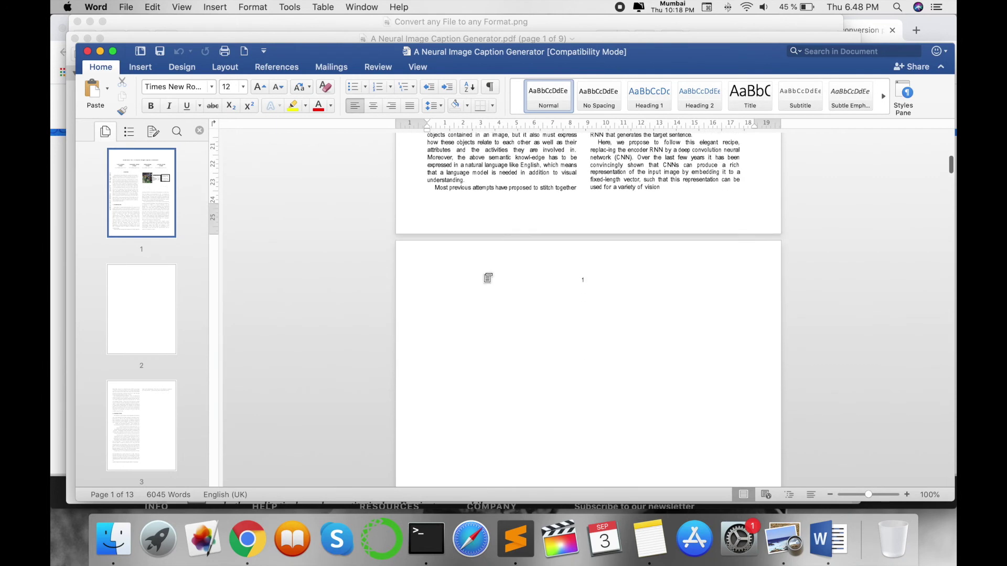
{"action": "scroll", "coordinate": [484, 274], "scroll_direction": "down", "scroll_amount": 10}
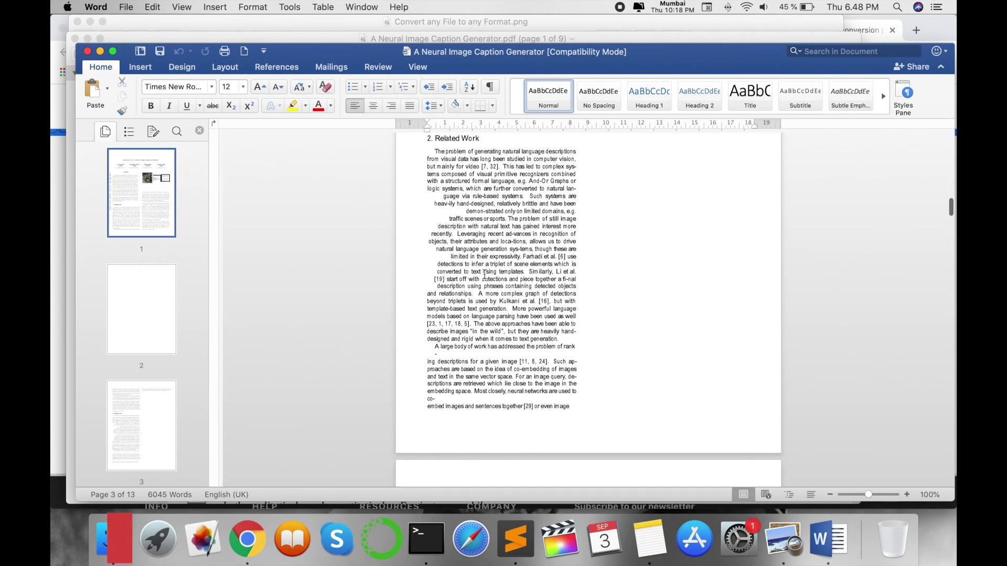
{"action": "scroll", "coordinate": [484, 273], "scroll_direction": "down", "scroll_amount": 5}
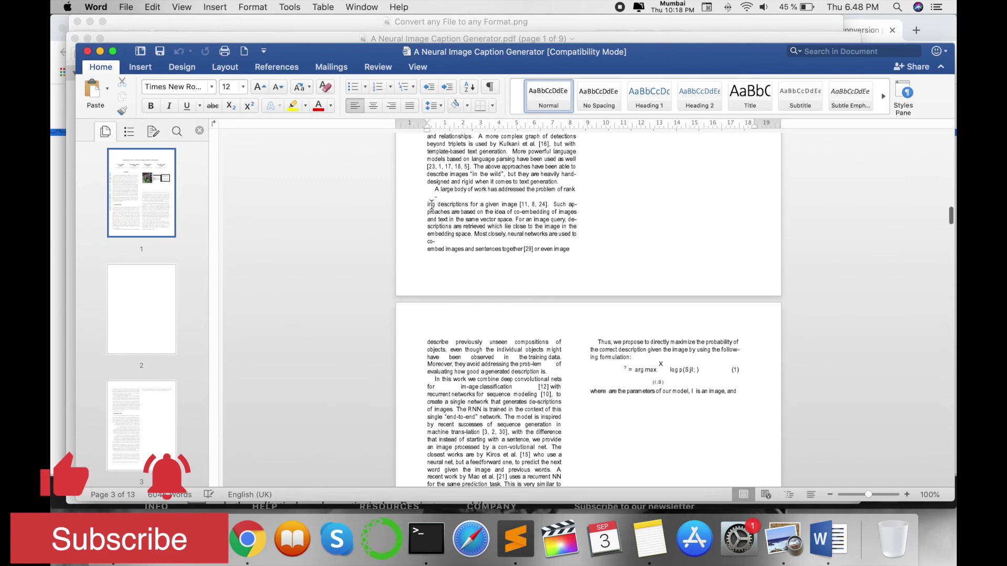
{"action": "left_click", "coordinate": [87, 51]}
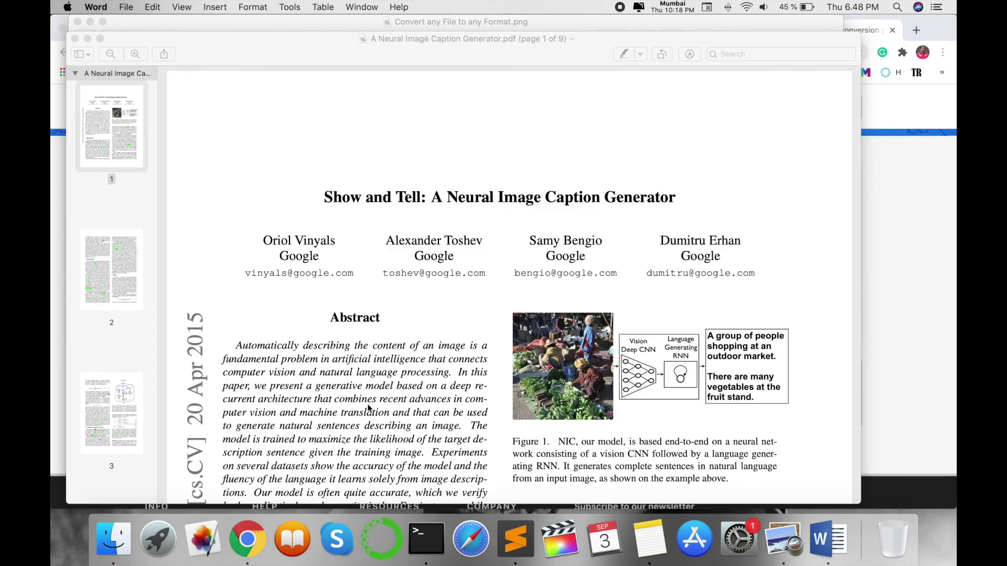
Inspect the original PDF, looking up 'score' and selecting Abstract text, then close Preview.
{"action": "scroll", "coordinate": [368, 408], "scroll_direction": "down", "scroll_amount": 5}
{"action": "left_click", "coordinate": [257, 214]}
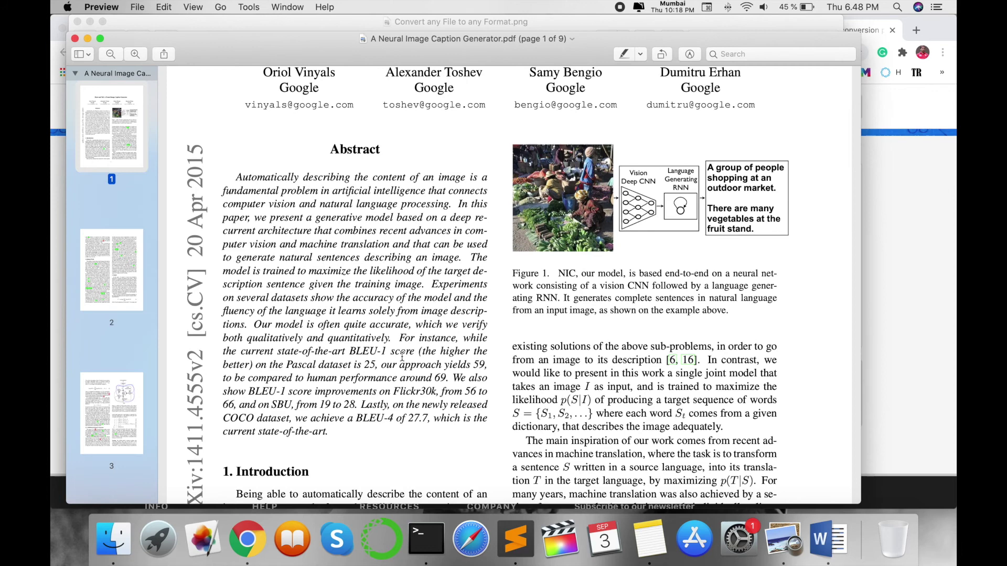
{"action": "left_click", "coordinate": [402, 356]}
{"action": "left_click", "coordinate": [248, 220]}
{"action": "left_click_drag", "start_coordinate": [249, 218], "coordinate": [326, 273]}
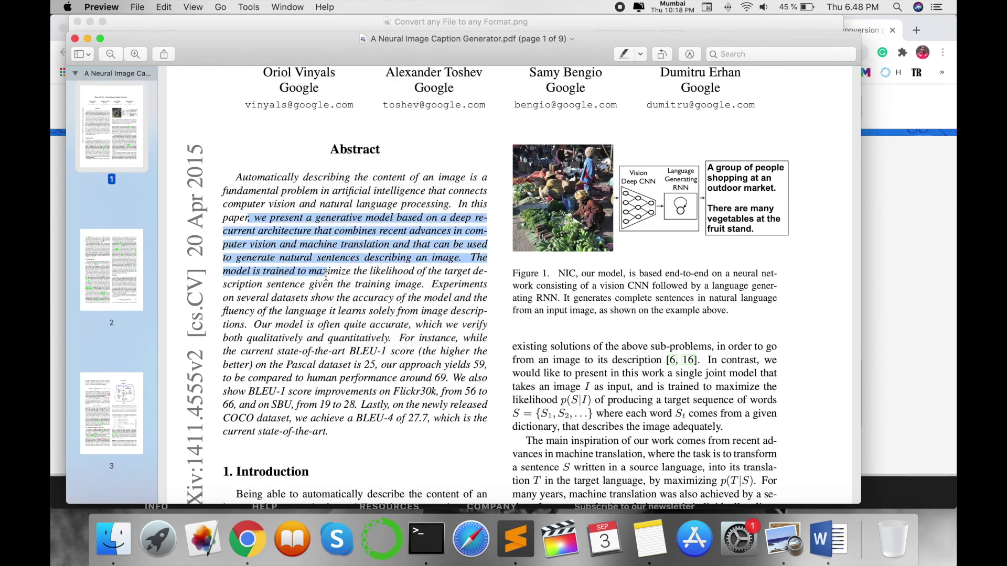
{"action": "left_click", "coordinate": [76, 39]}
Close the leftover image window and return to the Zamzar home page.
{"action": "left_click", "coordinate": [54, 107]}
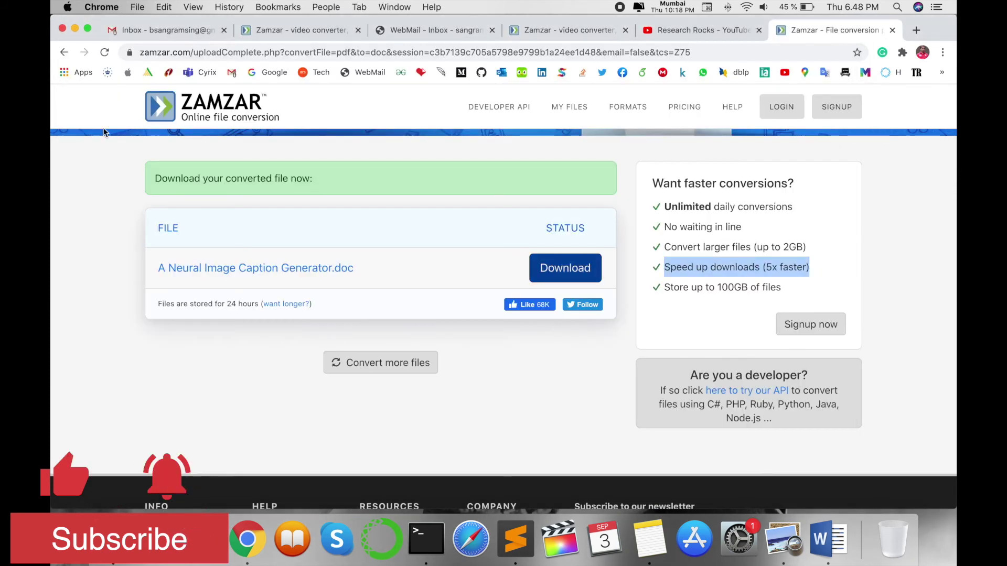
{"action": "left_click", "coordinate": [114, 537]}
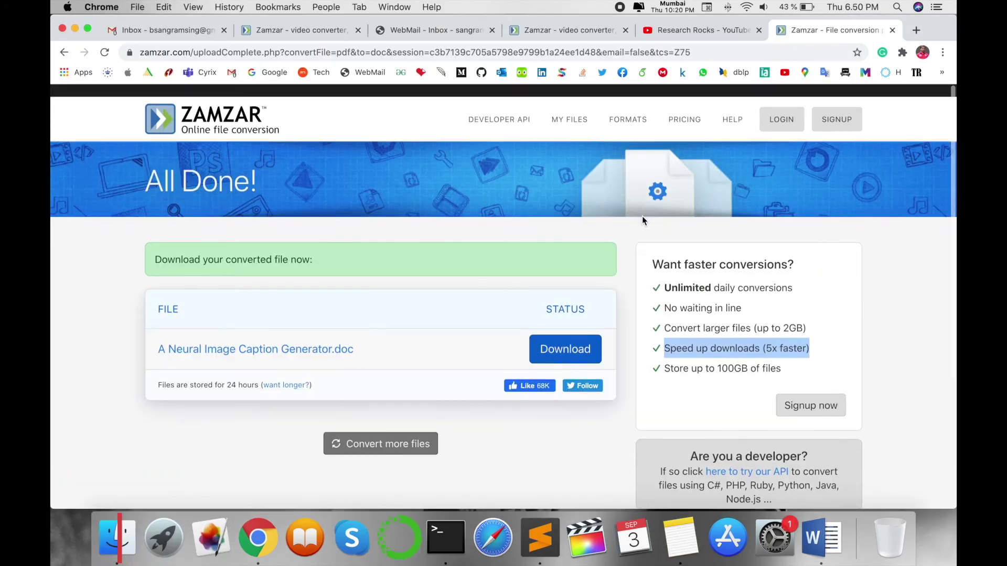
{"action": "scroll", "coordinate": [642, 216], "scroll_direction": "down", "scroll_amount": 1}
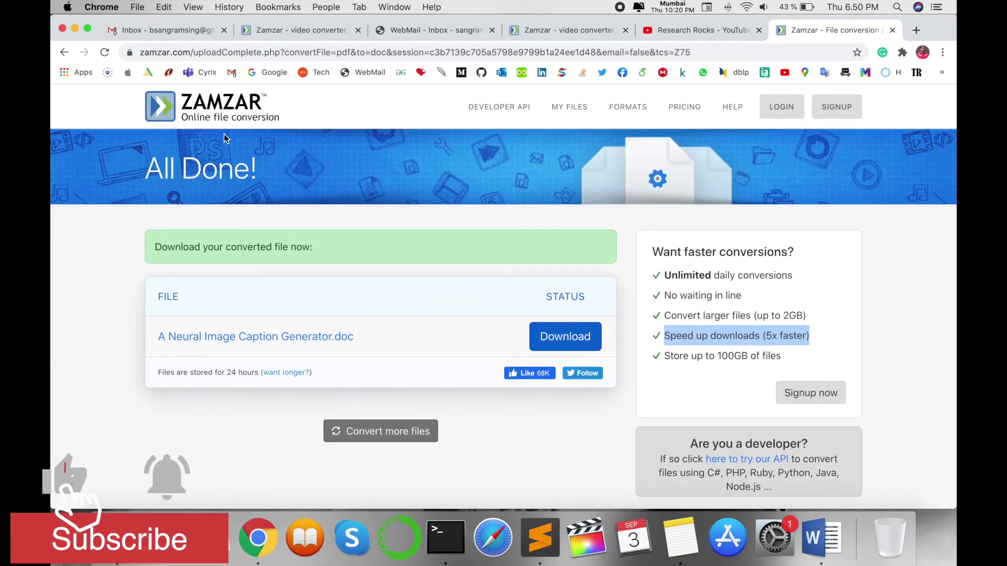
{"action": "left_click", "coordinate": [227, 101]}
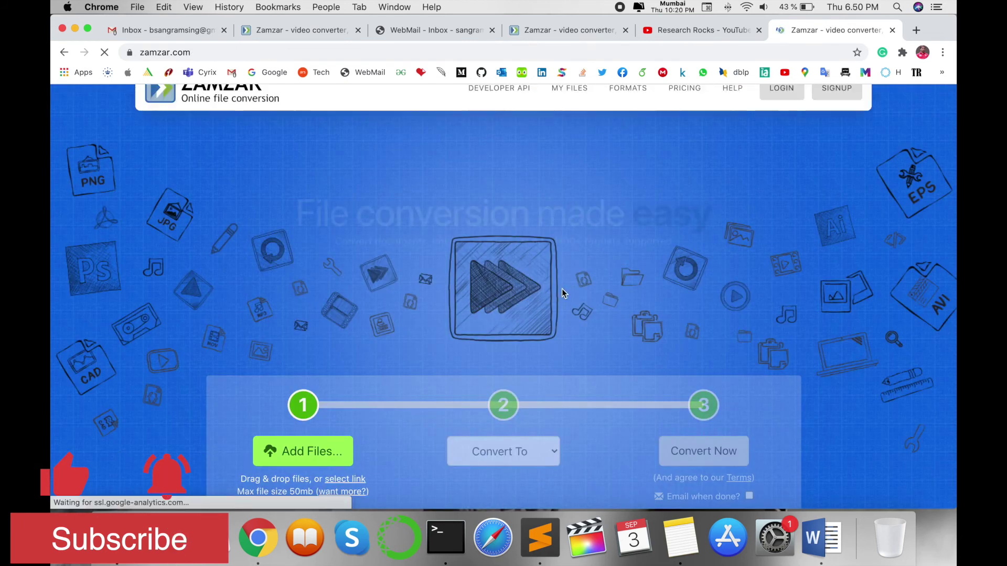
Open and cancel the Add Files picker, then open and dismiss the format list unchosen.
{"action": "scroll", "coordinate": [563, 293], "scroll_direction": "down", "scroll_amount": 3}
{"action": "left_click", "coordinate": [303, 309]}
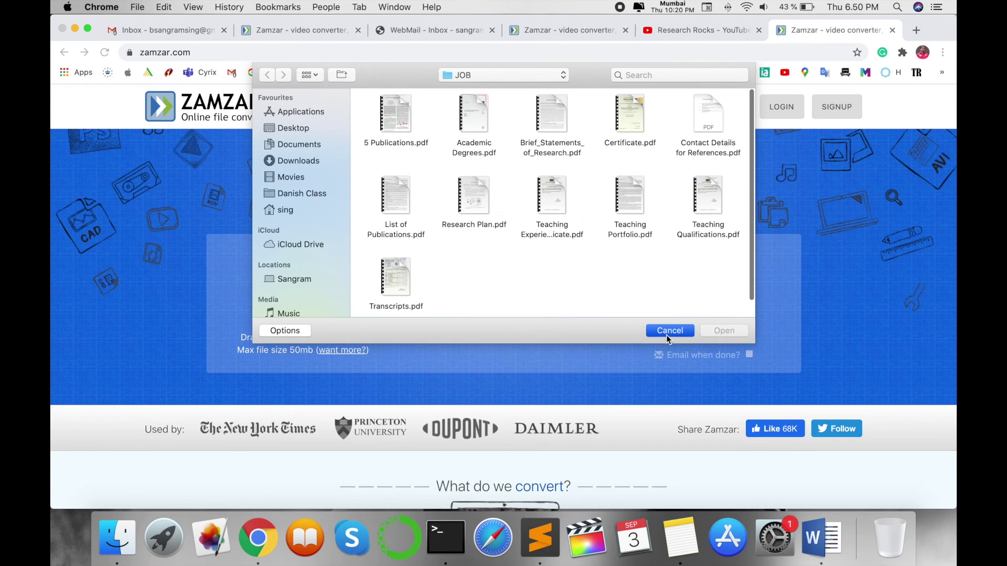
{"action": "left_click", "coordinate": [668, 333]}
{"action": "left_click", "coordinate": [512, 322]}
{"action": "scroll", "coordinate": [512, 322], "scroll_direction": "down", "scroll_amount": 20}
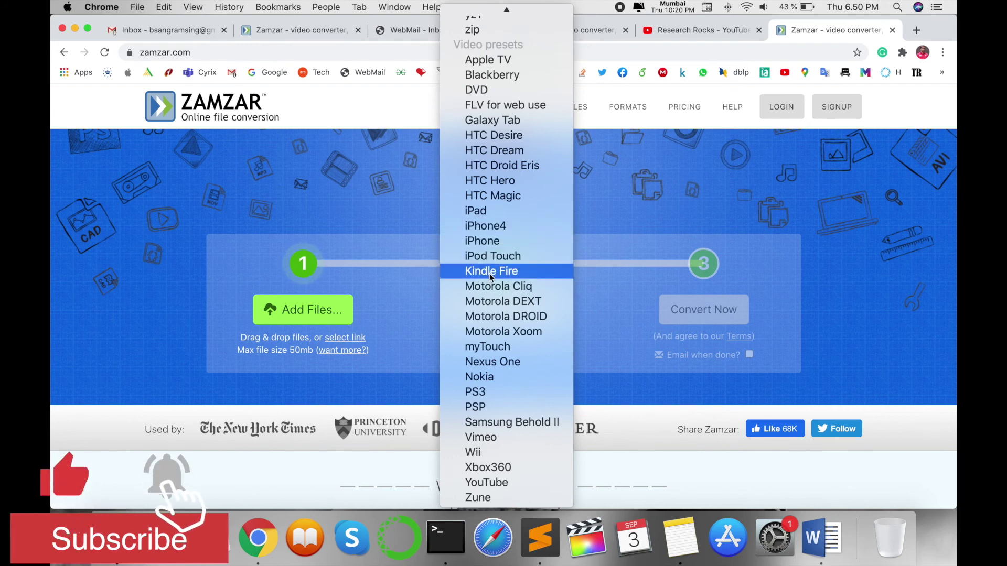
{"action": "left_click", "coordinate": [613, 336]}
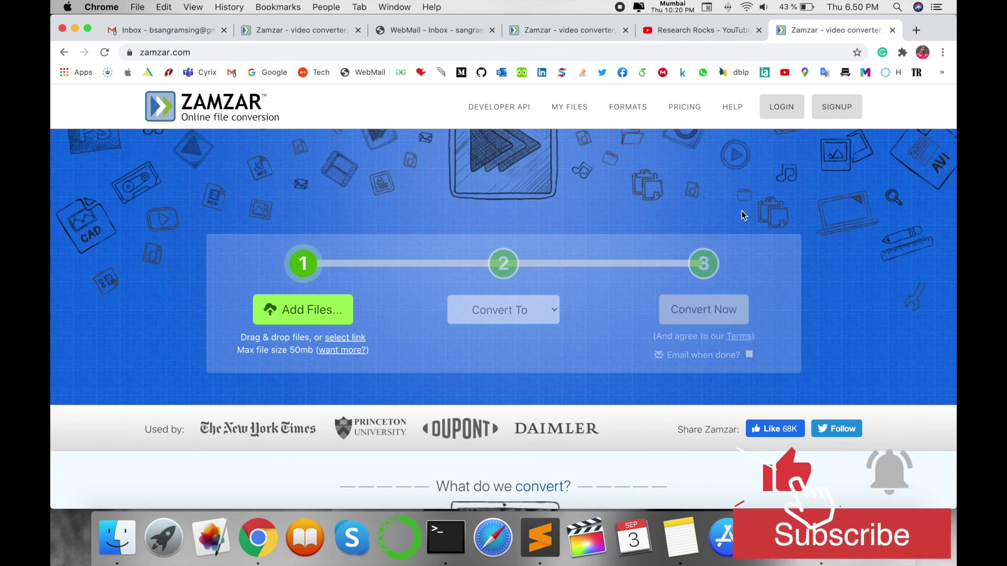
Switch to the Research Rocks – YouTube tab in Chrome.
{"action": "left_click", "coordinate": [708, 29]}
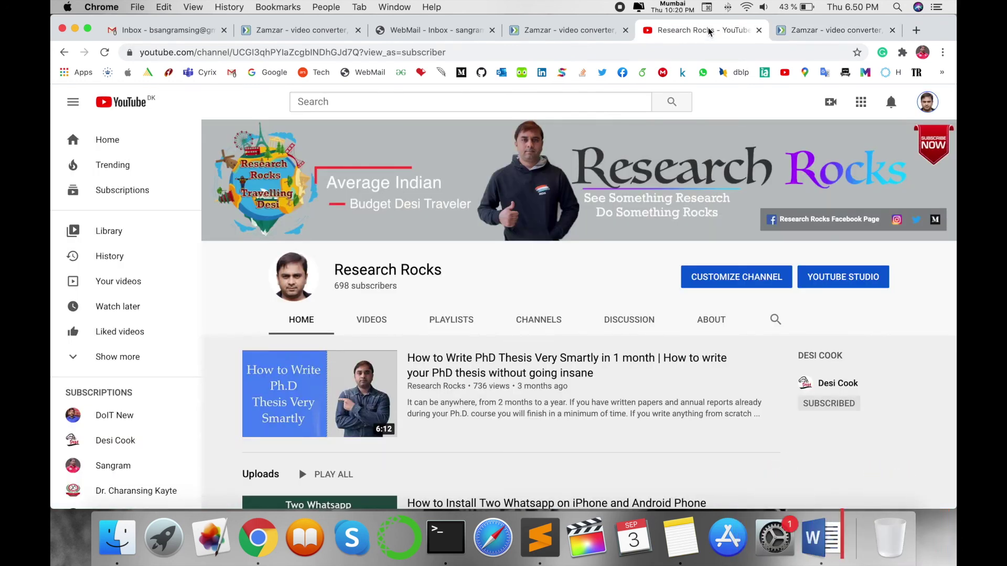